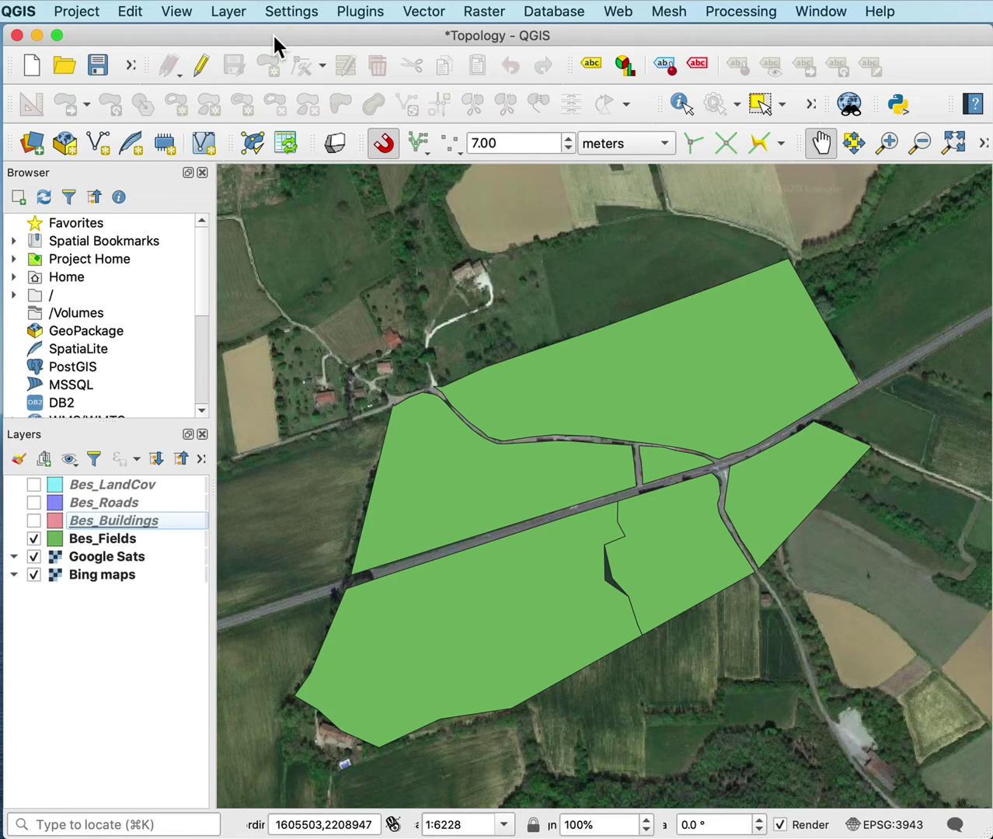
Step: Search the Plugin Manager for 'topo' to find the Topology Checker plugin
click(366, 19)
click(366, 36)
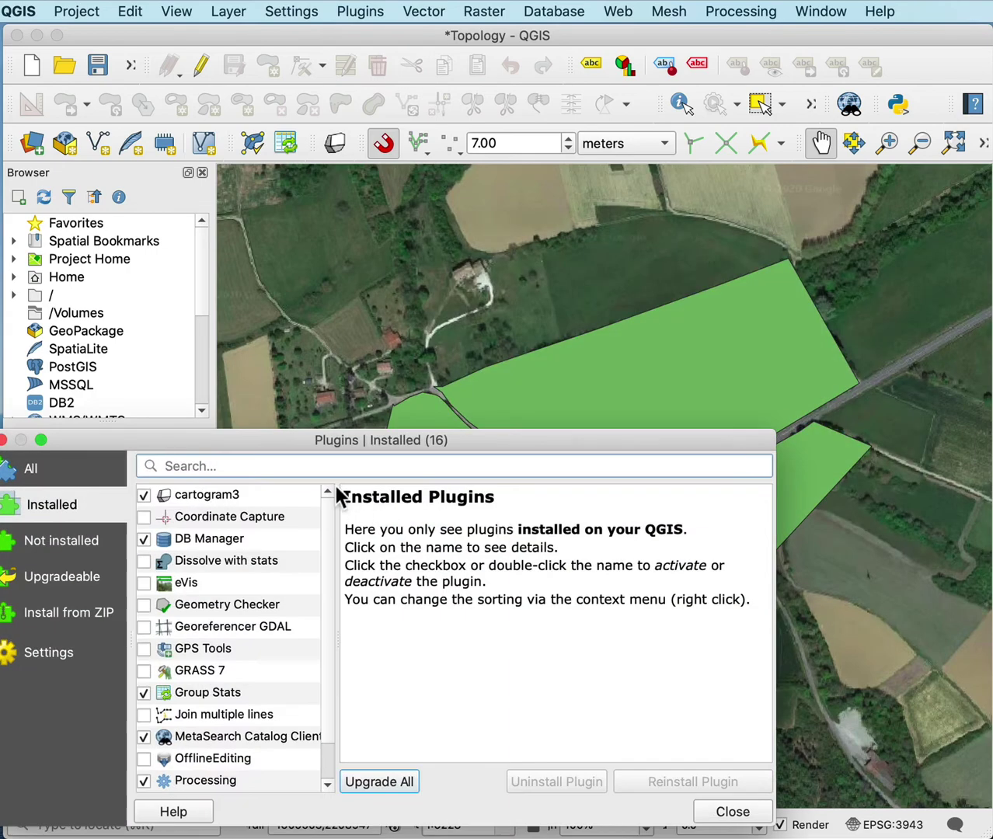
click(316, 467)
text(topo)
click(4, 440)
Step: Open the Topology Checker panel, narrow it, and show Bes_LandCov in place of Bes_Fields
click(253, 140)
drag(656, 357, 671, 354)
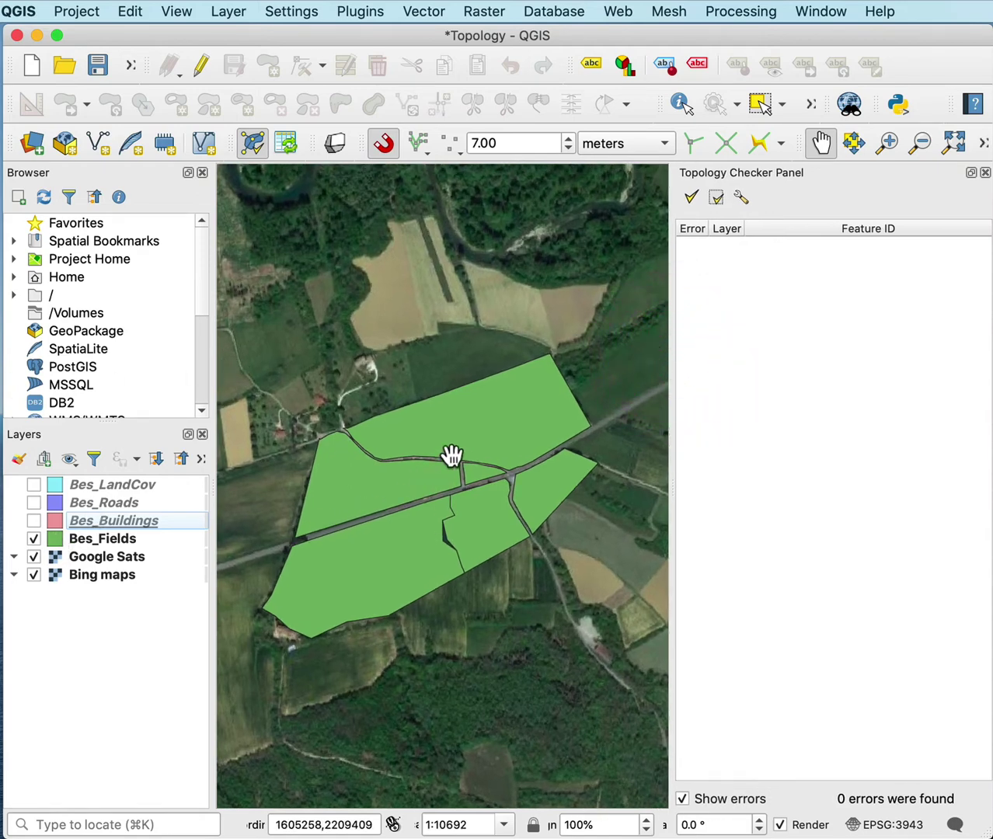
click(34, 539)
click(32, 485)
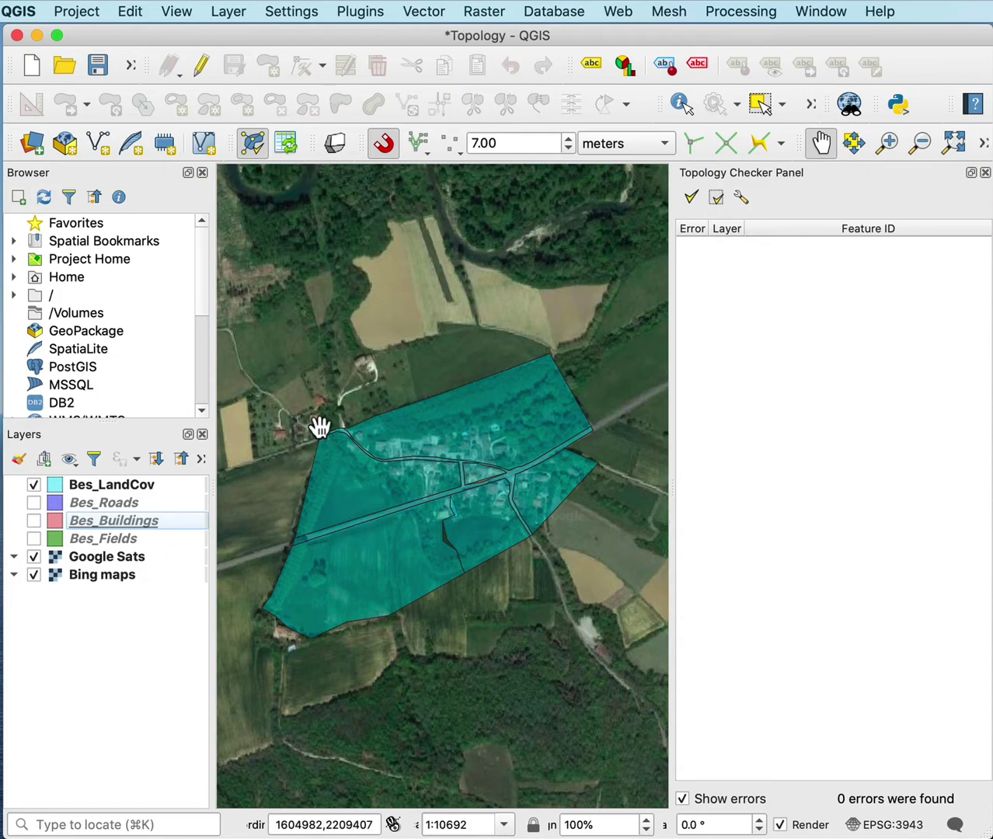
Step: Add a 'must not overlap' topology rule for Bes_LandCov
click(744, 198)
drag(987, 459, 474, 292)
click(537, 348)
click(490, 424)
click(765, 349)
click(702, 482)
click(815, 378)
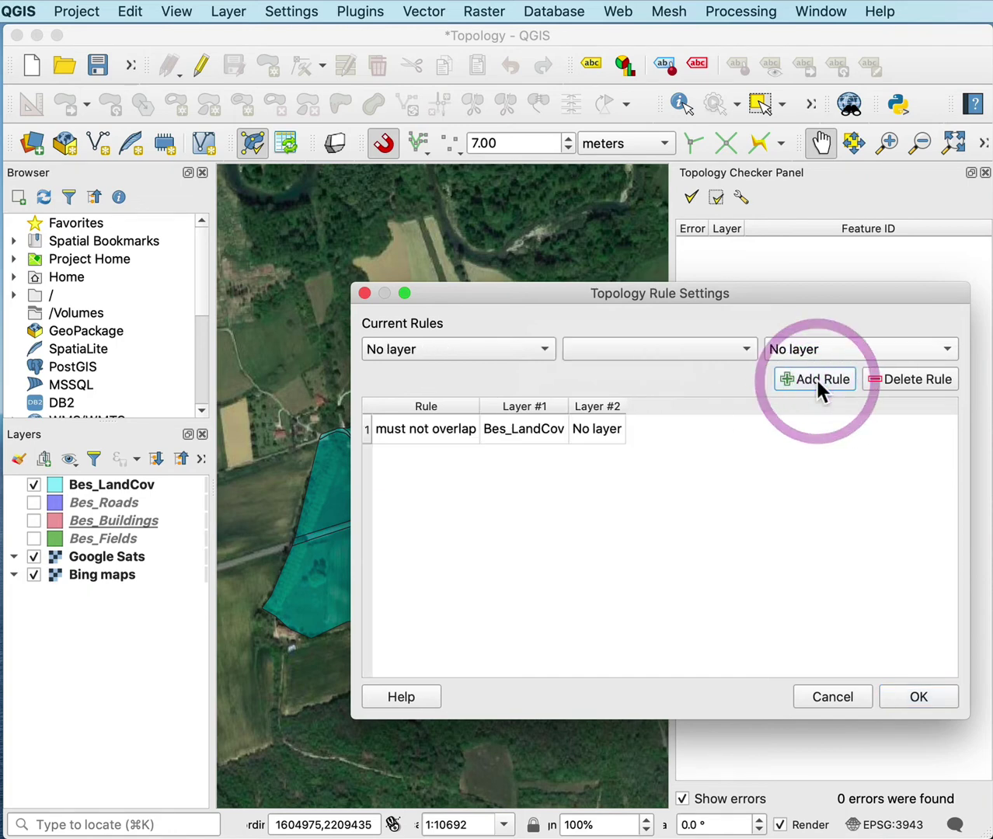
Step: Add a second Bes_LandCov rule, 'must not have gaps'
click(543, 350)
click(476, 422)
click(678, 349)
click(653, 399)
click(806, 378)
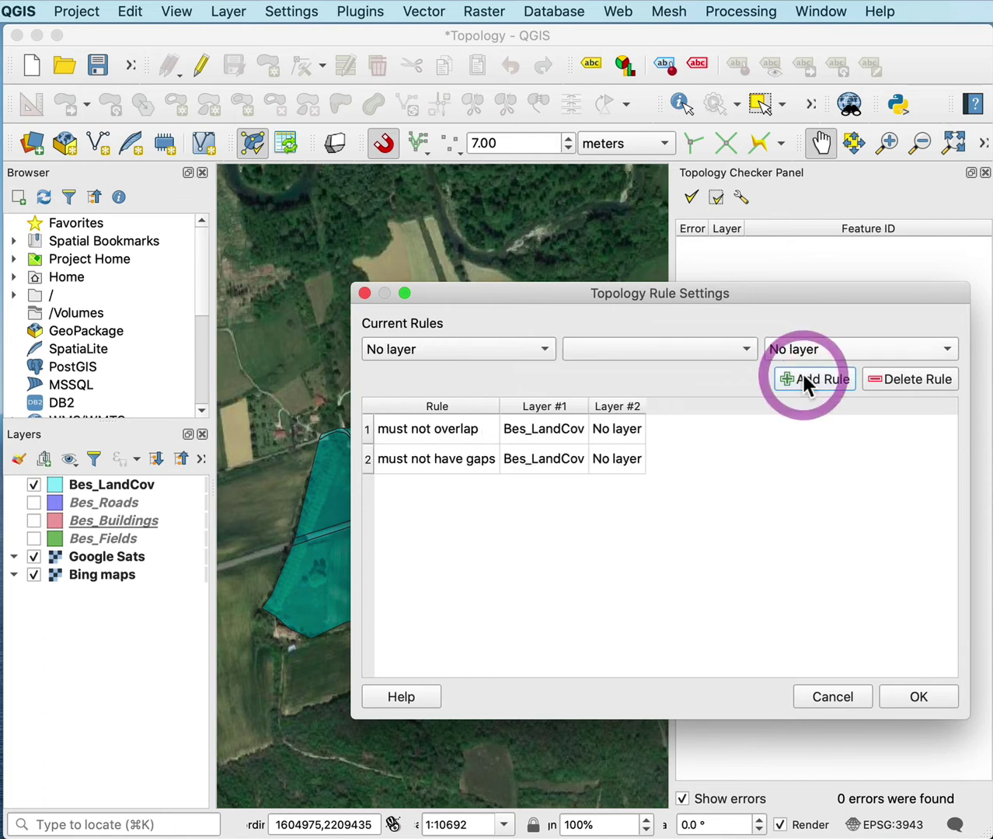
Step: Confirm the rules, run Validate All, and toggle the red error markings off and on
click(909, 700)
click(689, 200)
click(687, 199)
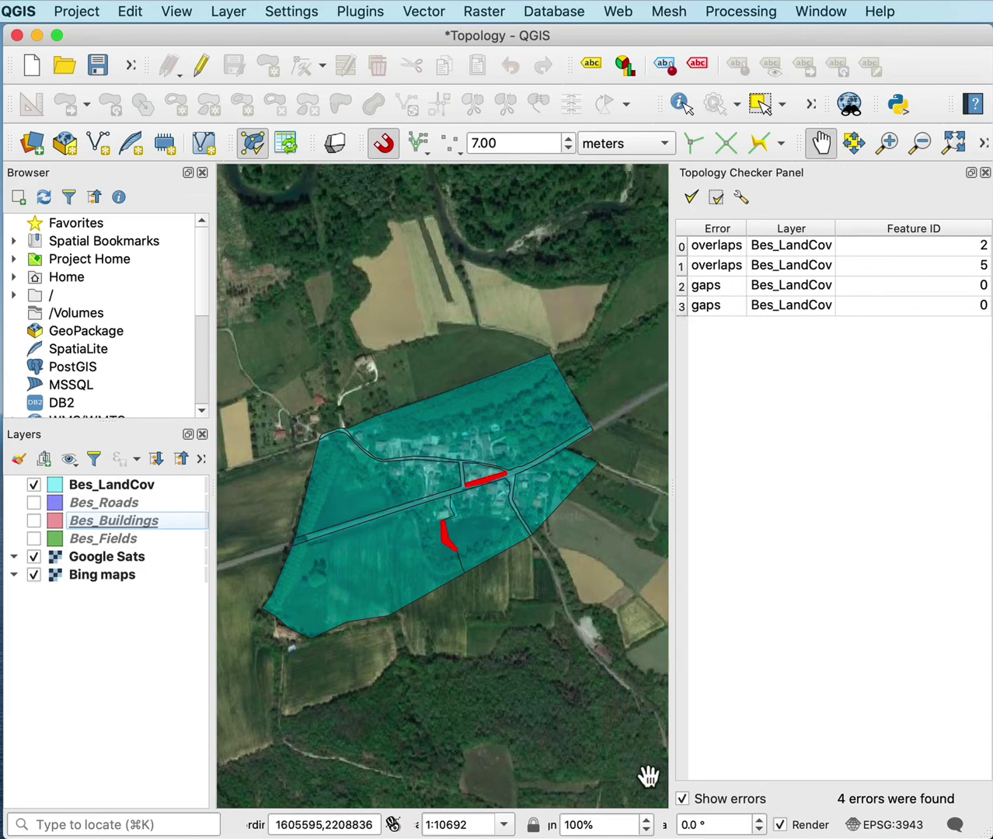
click(684, 799)
click(684, 799)
click(684, 799)
click(683, 800)
click(683, 799)
click(684, 799)
Step: Zoom to the overlap errors for features 2 and 5 and the first gap, ending on feature 5
click(798, 246)
click(794, 264)
click(793, 264)
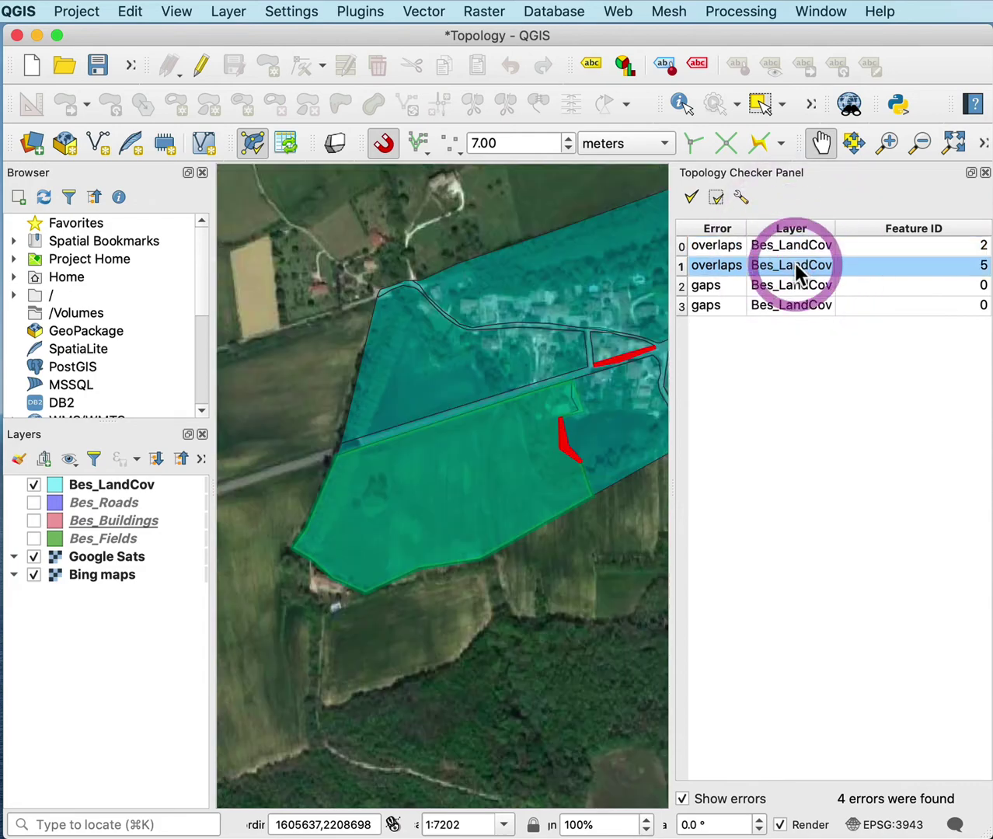
click(778, 289)
click(580, 459)
scroll(465, 394, down, 1)
scroll(463, 394, down, 2)
scroll(462, 395, down, 1)
click(779, 265)
Step: Hide the error markings and centre the map on the Bes_LandCov overlap area
click(682, 800)
scroll(626, 455, up, 1)
scroll(625, 455, up, 1)
drag(439, 289, 446, 403)
scroll(468, 364, down, 2)
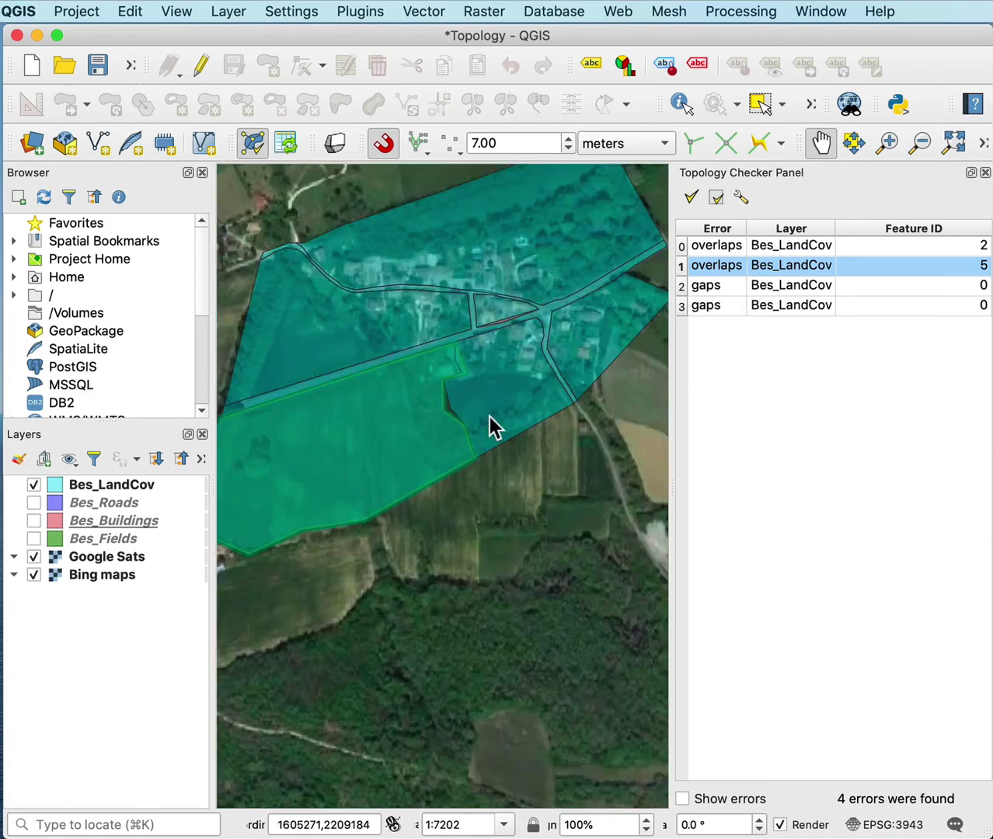
drag(476, 373, 487, 420)
scroll(477, 438, up, 2)
drag(476, 437, 520, 331)
scroll(485, 458, up, 2)
Step: Edit Bes_LandCov with the Vertex tool, moving the overlapping corner onto the shared corner
click(115, 488)
click(206, 62)
click(297, 65)
click(476, 505)
click(375, 529)
click(374, 529)
Step: Save the Bes_LandCov edits, stop editing, and revalidate to leave three errors
click(234, 65)
click(204, 64)
scroll(554, 384, down, 3)
click(705, 197)
drag(577, 378, 506, 470)
Step: Delete both Bes_LandCov rules, 'must not have gaps' and 'must not overlap'
click(753, 195)
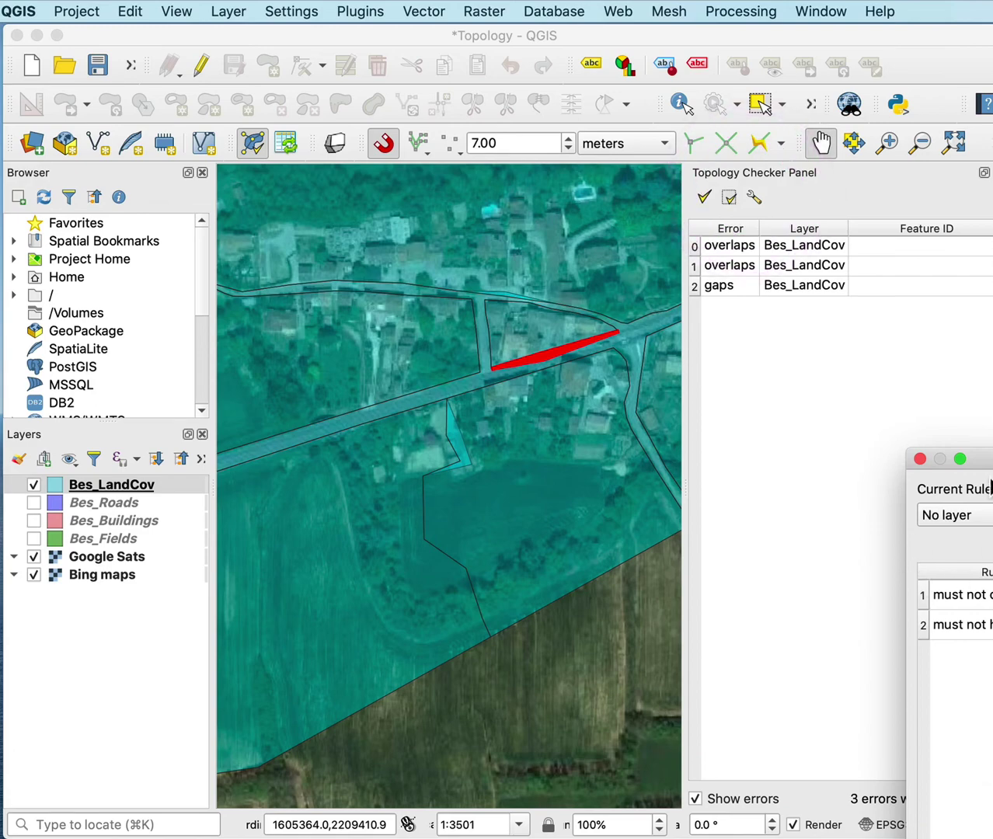
drag(984, 466, 521, 205)
click(552, 362)
click(976, 285)
click(723, 335)
click(976, 284)
drag(533, 207, 562, 309)
click(476, 300)
Step: Hide Bes_LandCov and the error markings, and show Bes_Roads and Bes_Buildings
click(34, 485)
click(34, 503)
click(696, 799)
click(34, 521)
Step: Add the rule Bes_Buildings 'must not overlap with' Bes_Roads and confirm the settings
click(753, 196)
drag(790, 420, 580, 294)
click(598, 347)
click(579, 366)
click(758, 347)
click(742, 488)
click(921, 346)
click(915, 417)
click(871, 376)
click(977, 694)
Step: Validate the buildings-roads rule, zoom to a building-road overlap, and toggle the error markings
click(705, 197)
scroll(561, 351, up, 1)
drag(551, 325, 528, 440)
scroll(529, 440, up, 2)
click(501, 425)
click(489, 483)
click(696, 799)
click(696, 799)
click(696, 799)
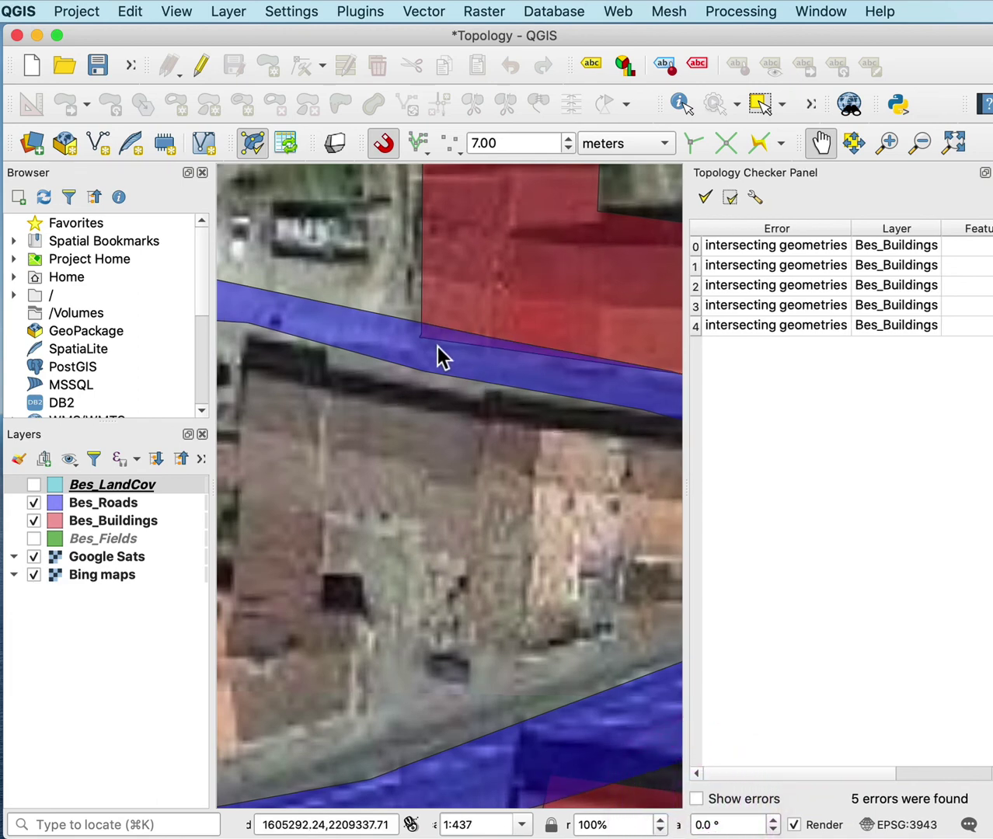
Step: Zoom to each of the five intersecting-geometry errors, rows 0 through 4
scroll(490, 442, down, 2)
click(891, 244)
click(897, 264)
scroll(495, 455, up, 1)
click(891, 288)
click(886, 300)
click(877, 325)
Step: Pan and zoom the map to recentre the village around the highlighted building
scroll(439, 517, up, 3)
drag(550, 439, 543, 543)
scroll(525, 491, up, 1)
scroll(397, 550, down, 3)
drag(365, 571, 462, 512)
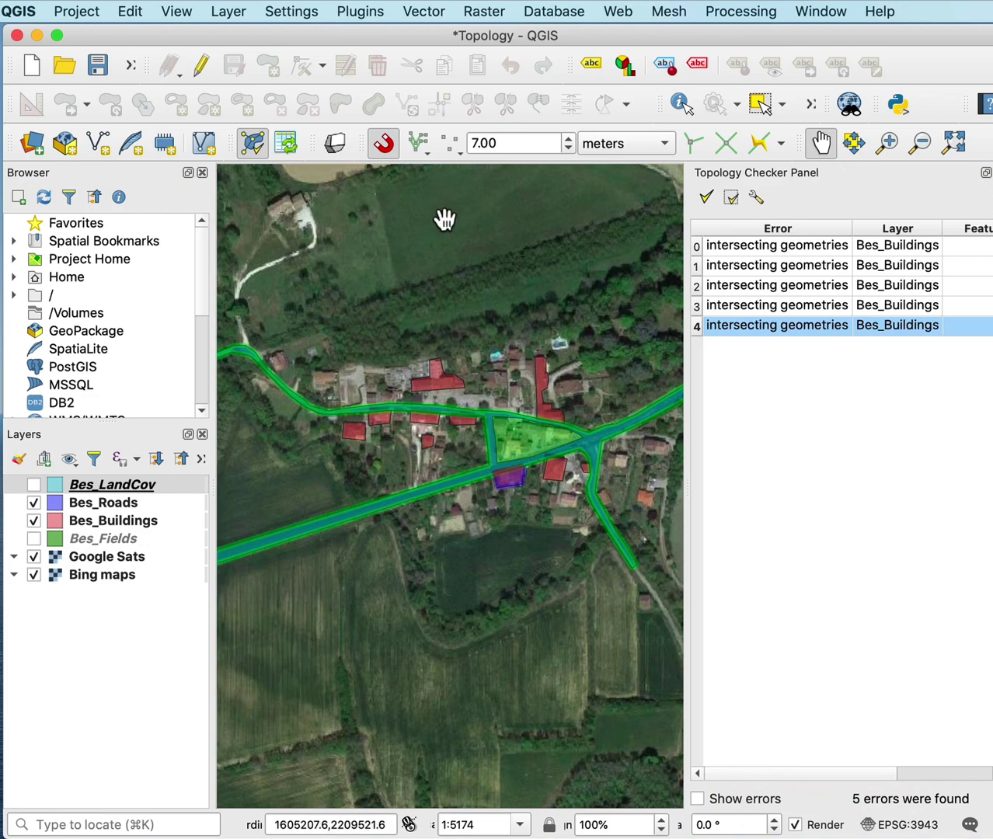